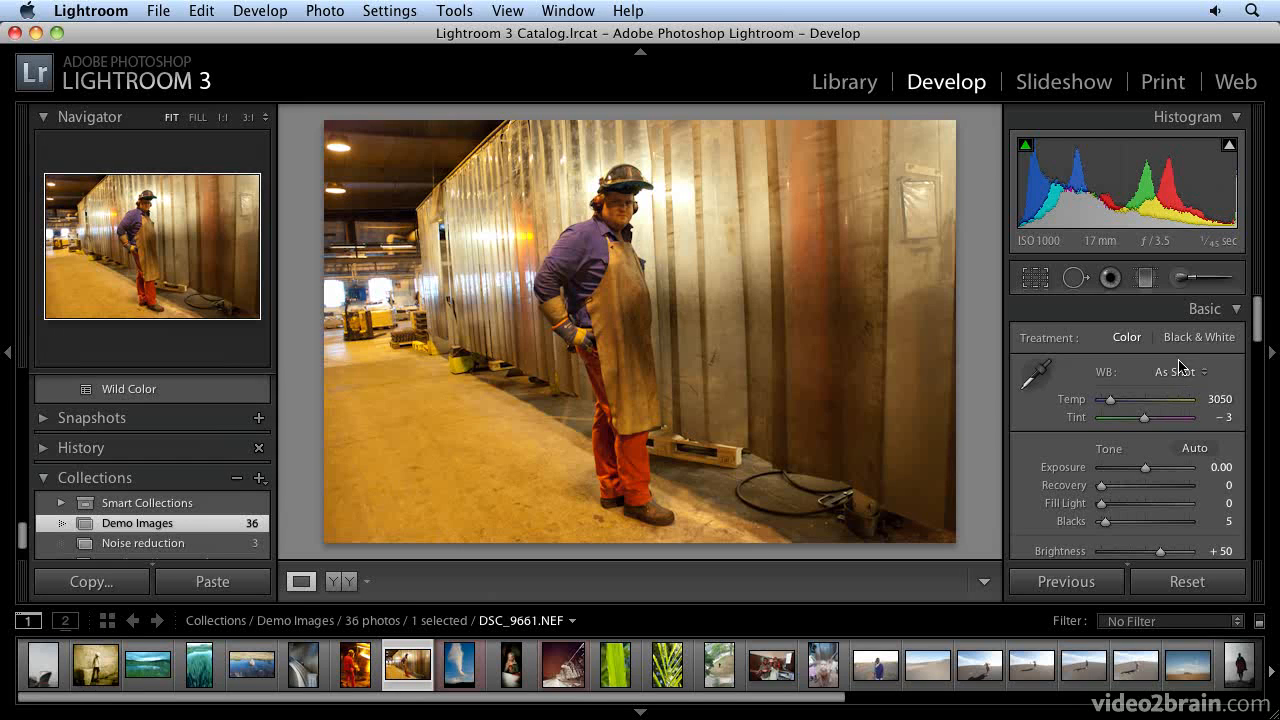
Try the Auto, Daylight, Cloudy and Shade white balance presets on the photo of the worker
{"action": "left_click", "coordinate": [1183, 374]}
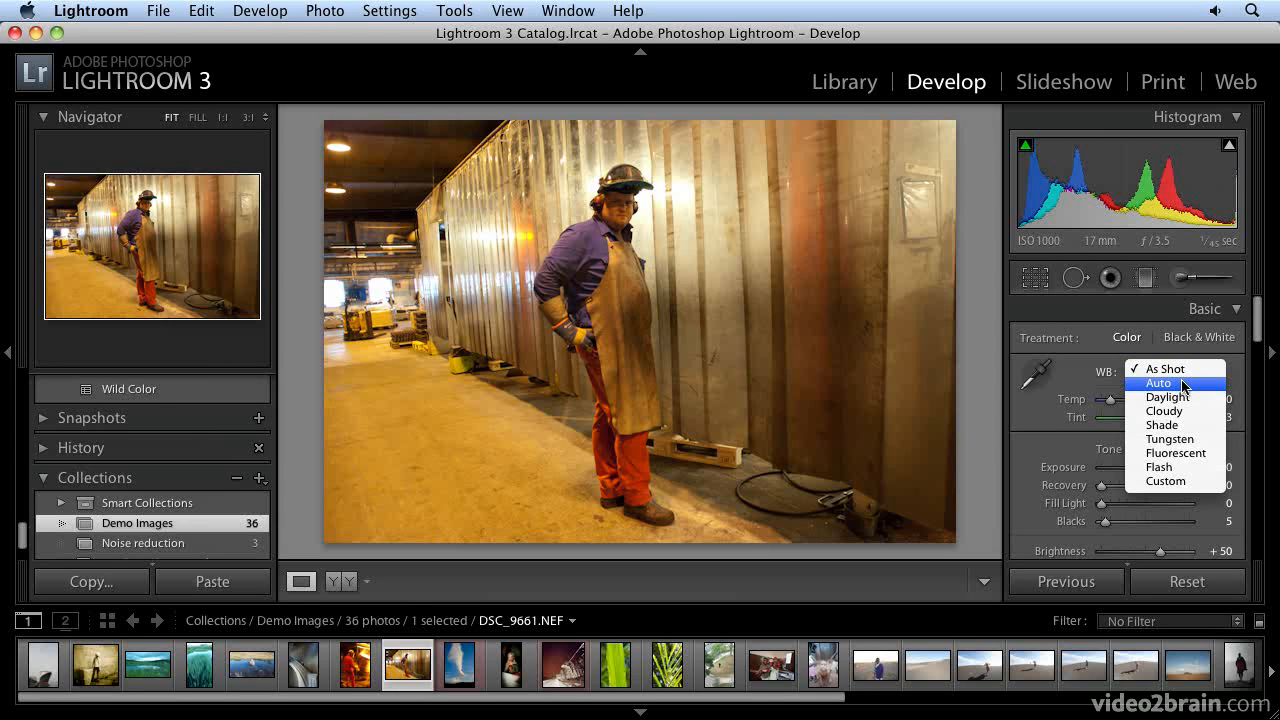
{"action": "left_click", "coordinate": [1183, 384]}
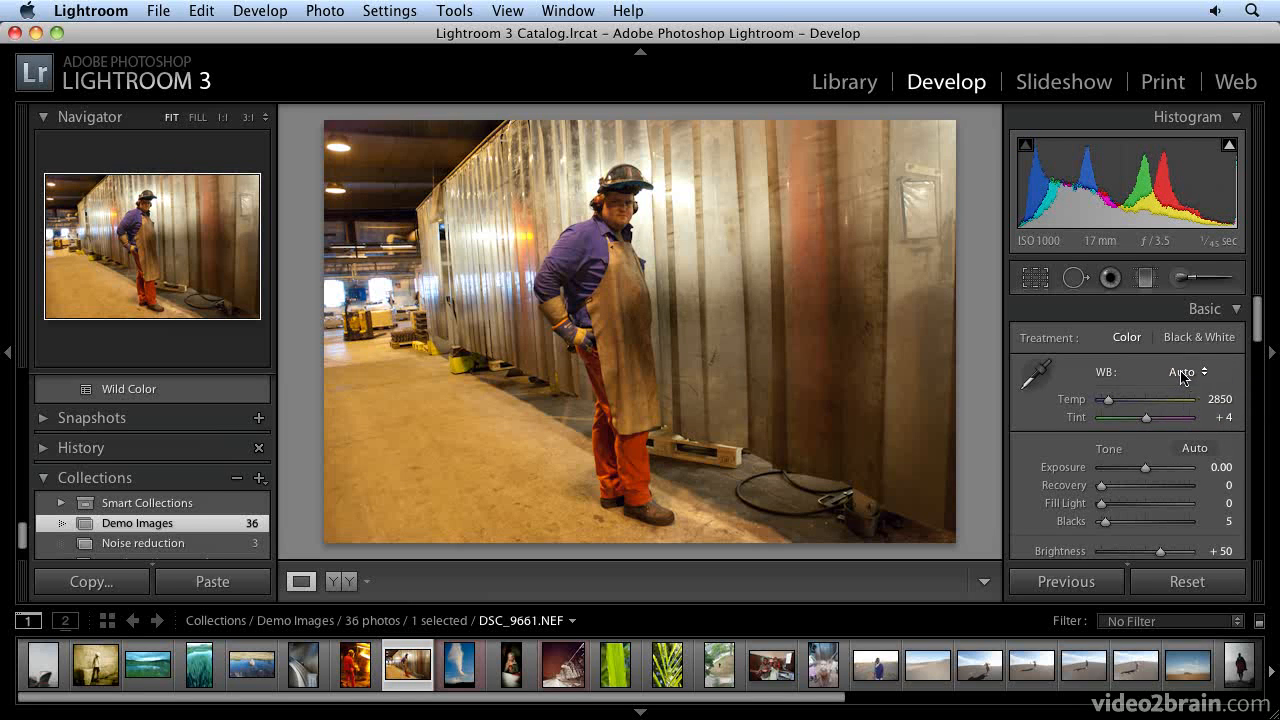
{"action": "left_click", "coordinate": [1184, 374]}
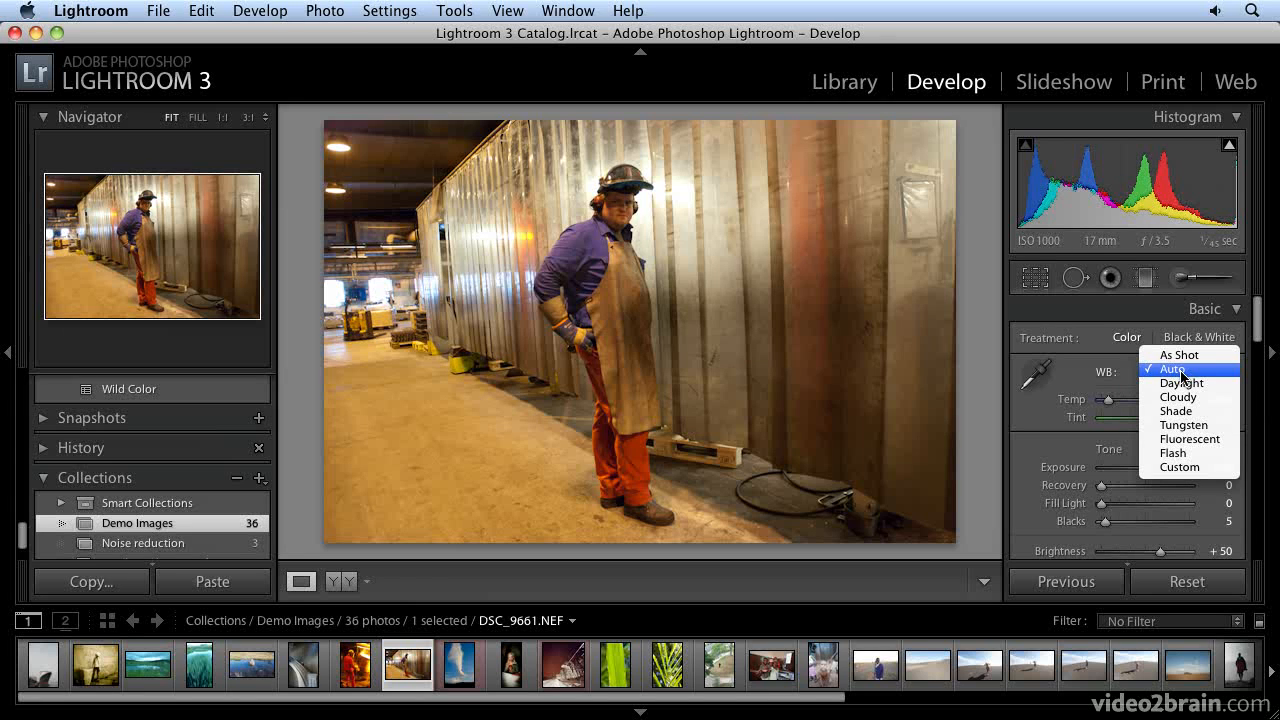
{"action": "left_click", "coordinate": [1180, 382]}
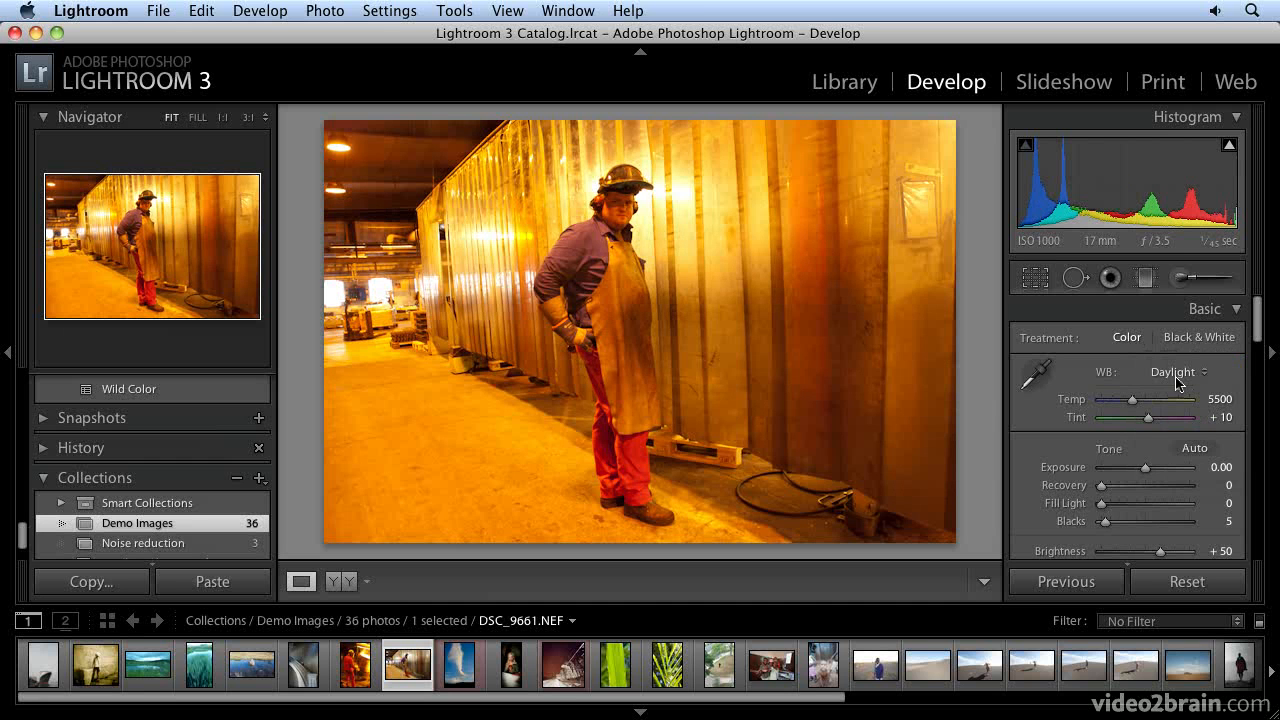
{"action": "left_click", "coordinate": [1178, 374]}
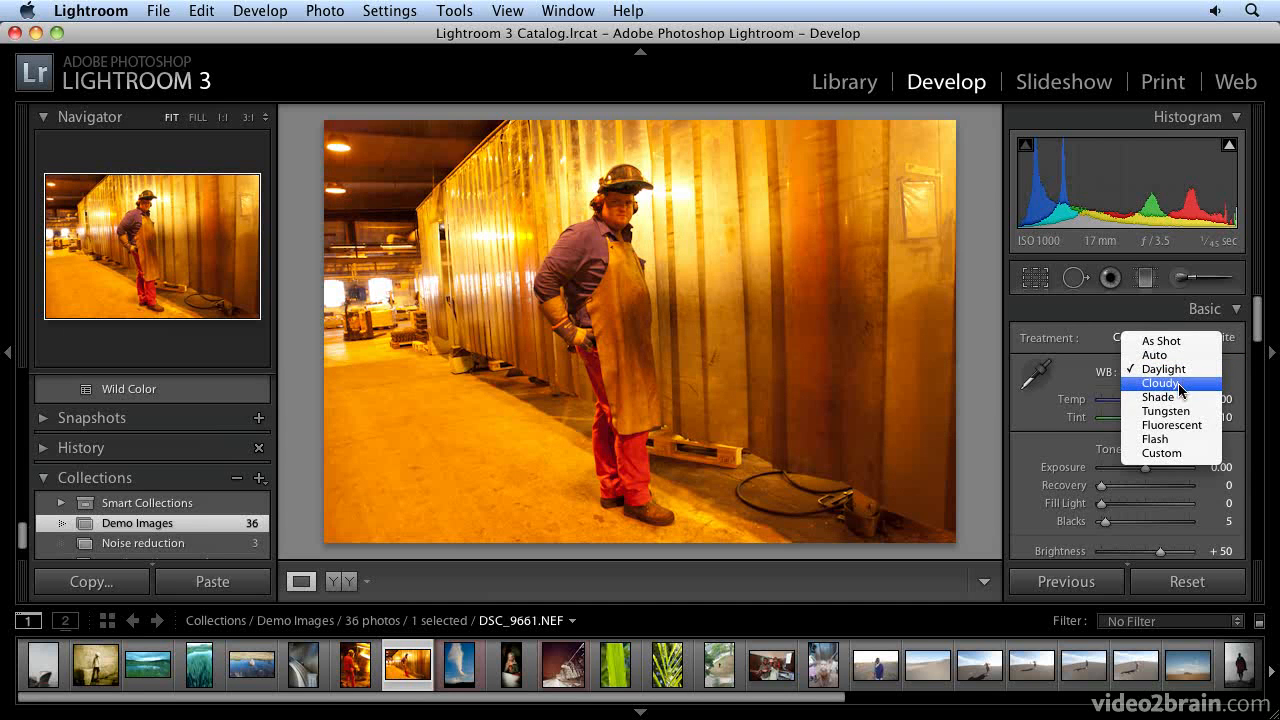
{"action": "left_click", "coordinate": [1180, 383]}
{"action": "left_click", "coordinate": [1180, 372]}
{"action": "left_click", "coordinate": [1180, 383]}
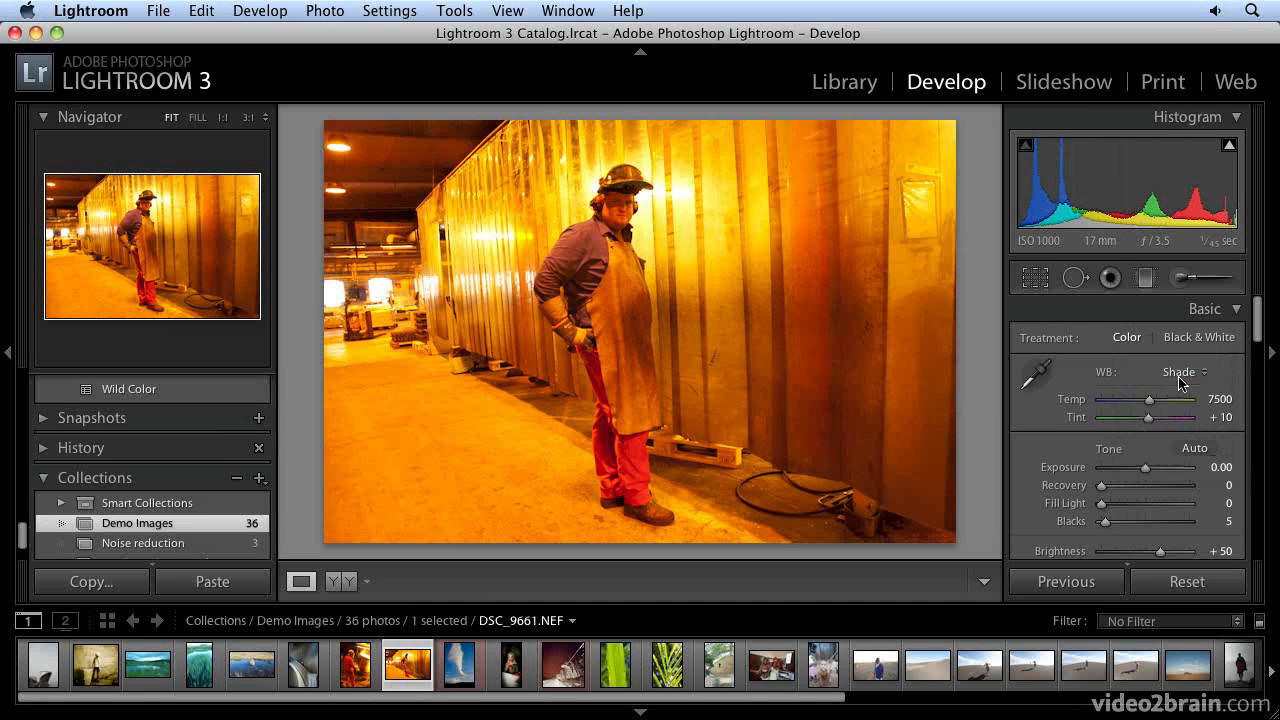
Try the Tungsten, Fluorescent, Flash and Custom white balance presets and return the photo to As Shot
{"action": "left_click", "coordinate": [1180, 372]}
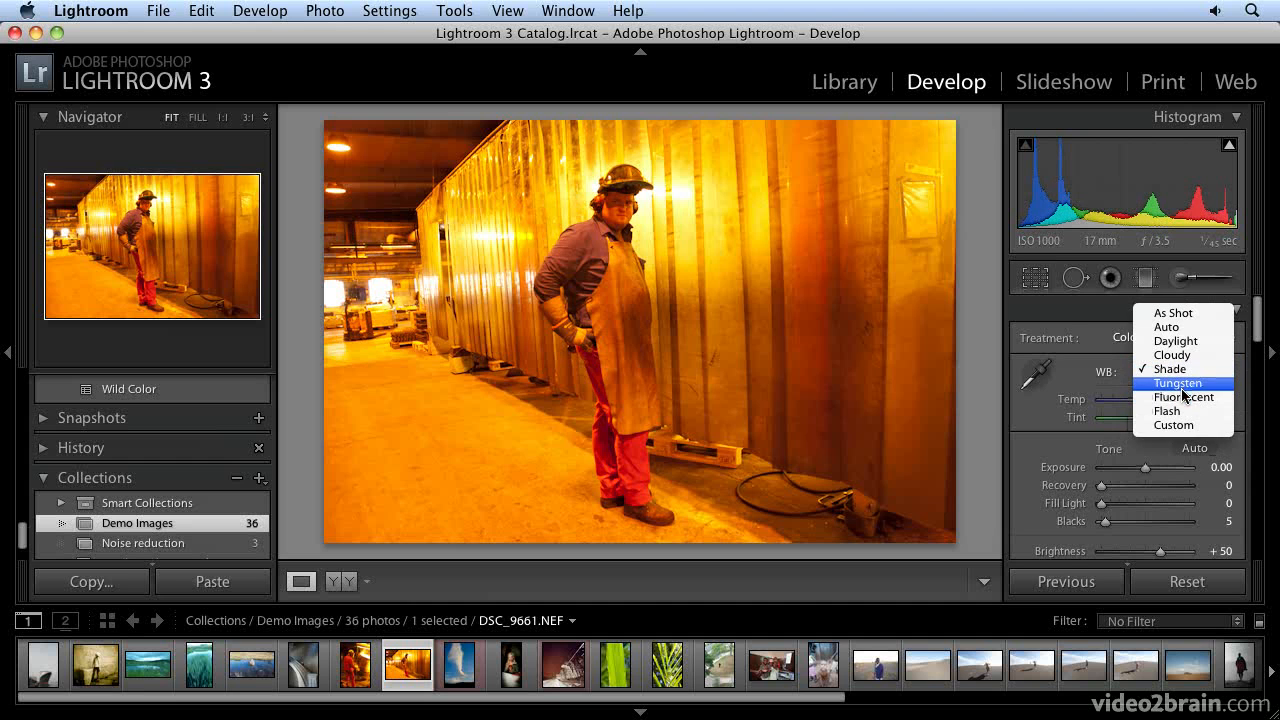
{"action": "left_click", "coordinate": [1182, 384]}
{"action": "left_click", "coordinate": [1186, 373]}
{"action": "left_click", "coordinate": [1186, 384]}
{"action": "left_click", "coordinate": [1165, 376]}
{"action": "left_click", "coordinate": [1183, 384]}
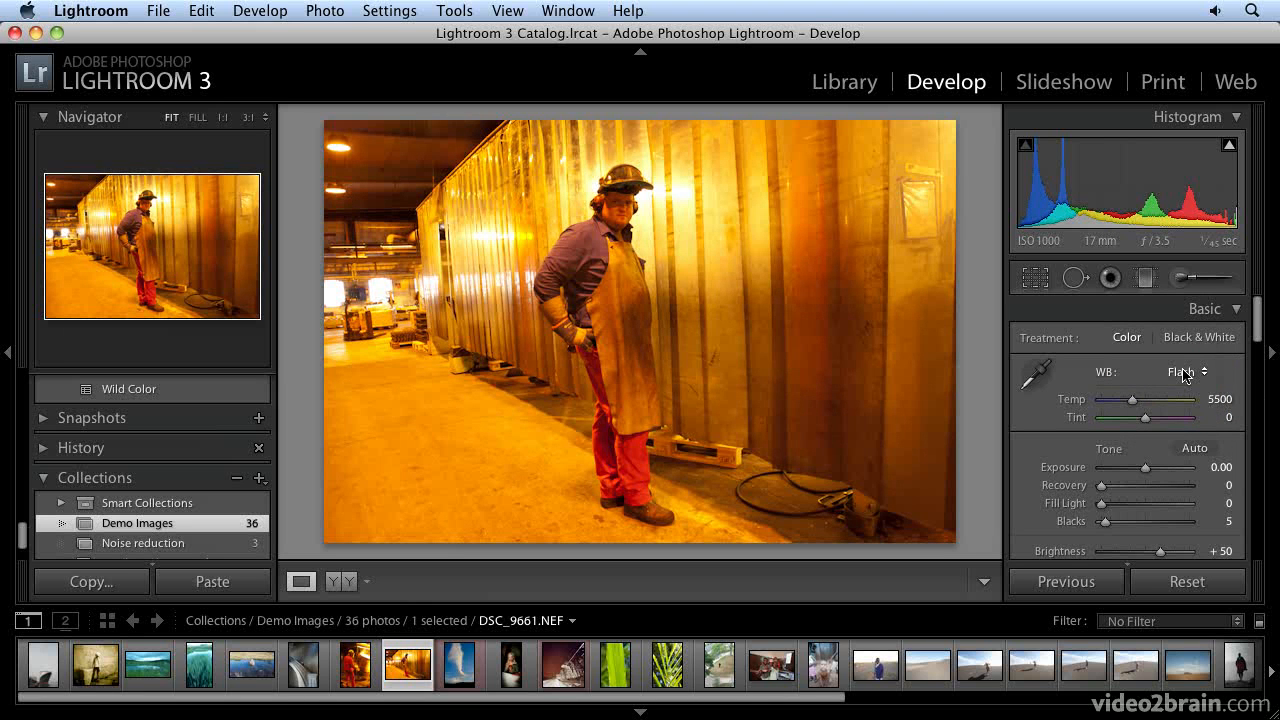
{"action": "left_click", "coordinate": [1182, 374]}
{"action": "left_click", "coordinate": [1183, 381]}
{"action": "left_click", "coordinate": [1182, 373]}
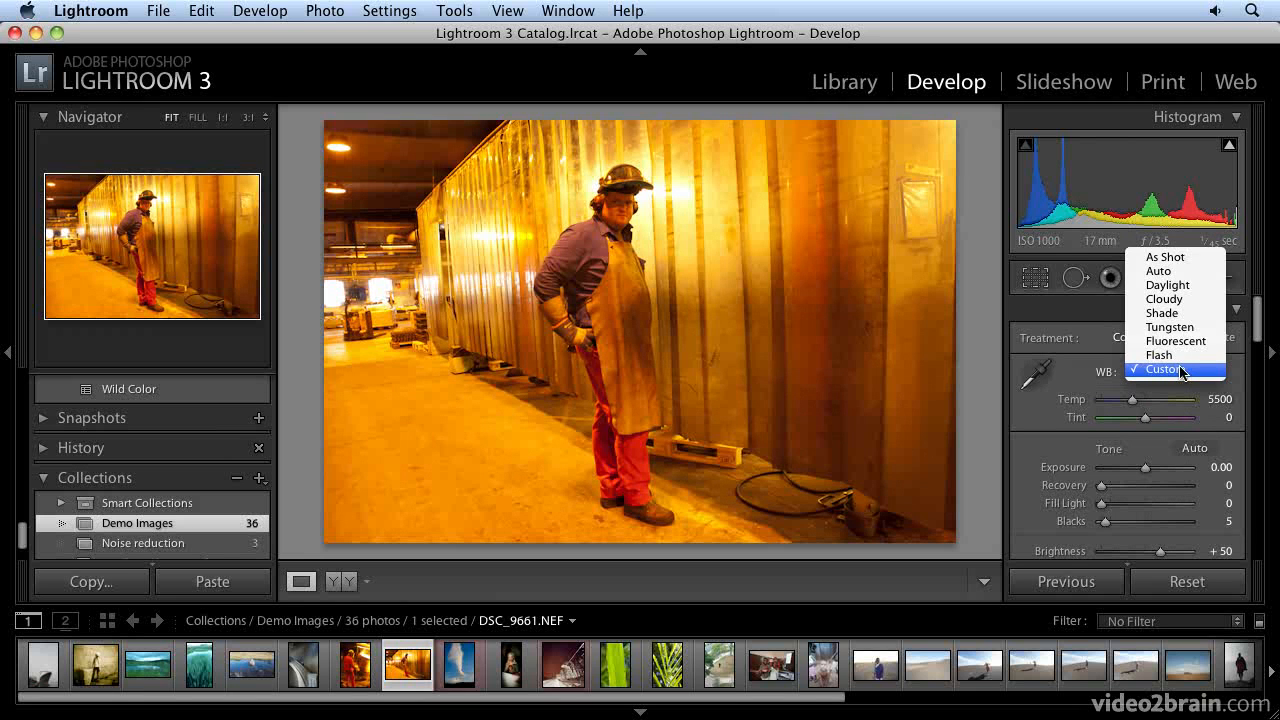
{"action": "left_click", "coordinate": [1165, 258]}
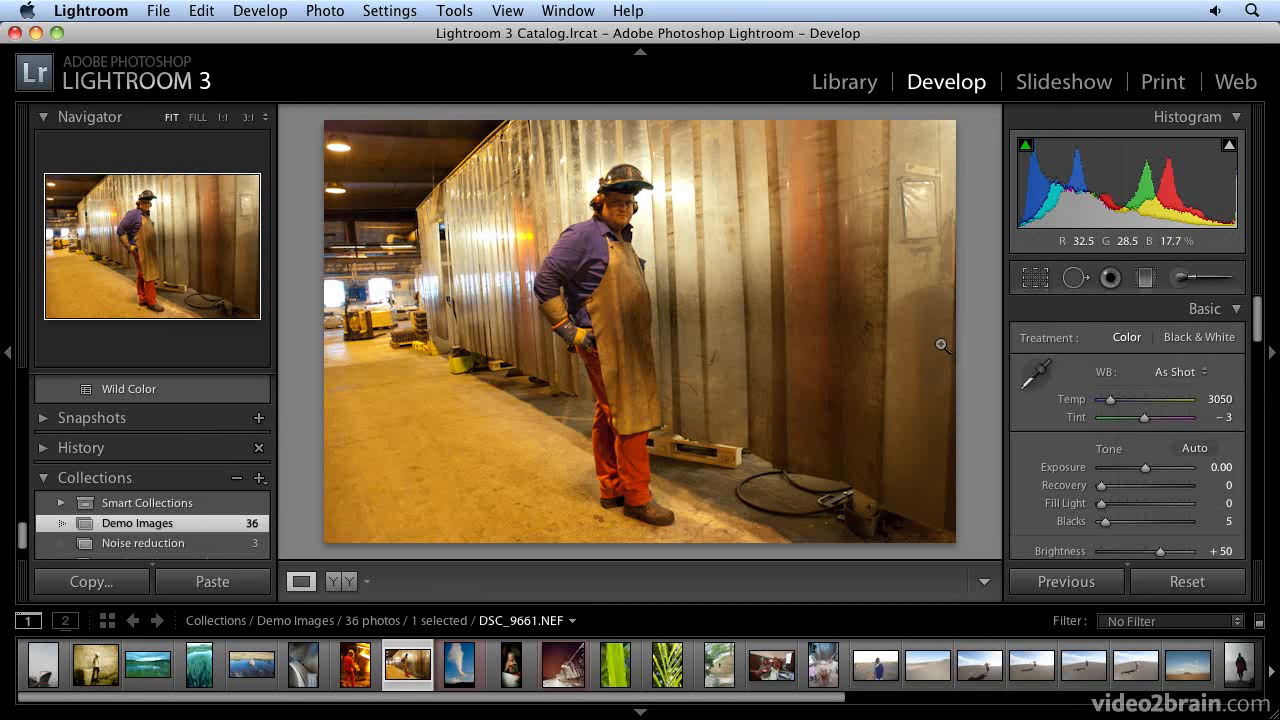
Sample neutral areas of the metal wall near the worker's helmet and beside his apron with the White Balance Selector
{"action": "left_click", "coordinate": [1040, 378]}
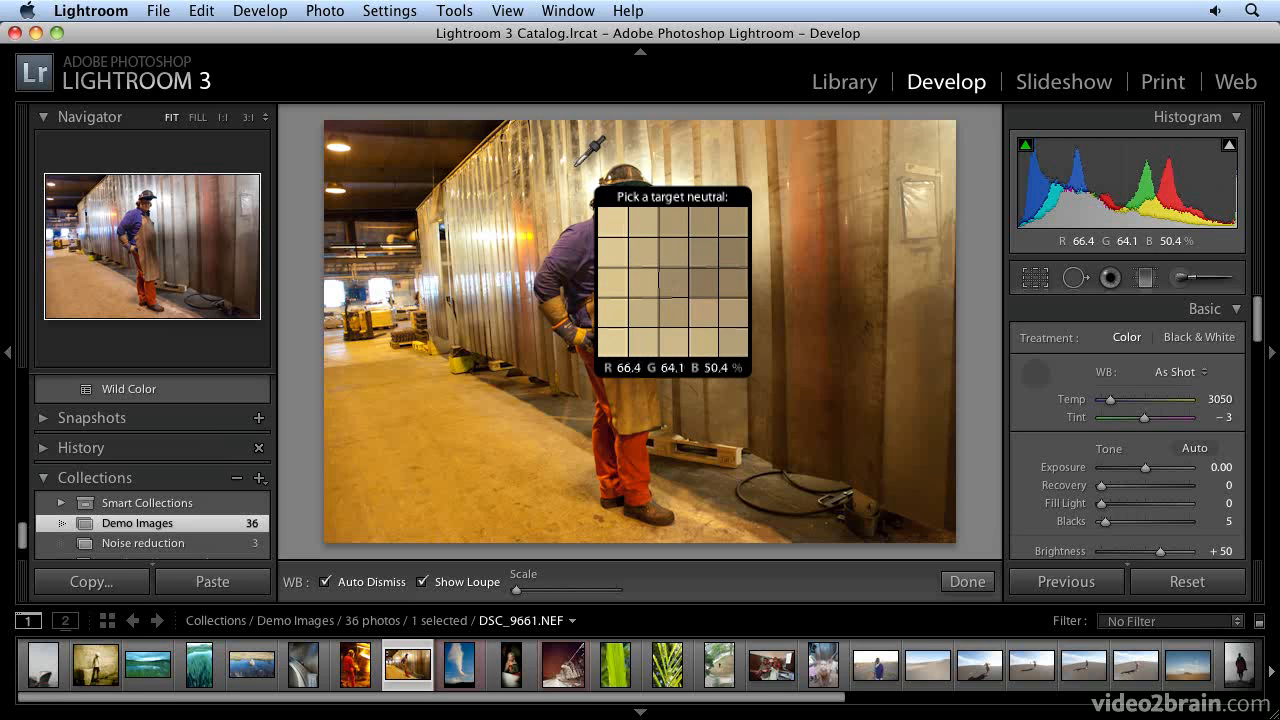
{"action": "left_click", "coordinate": [577, 166]}
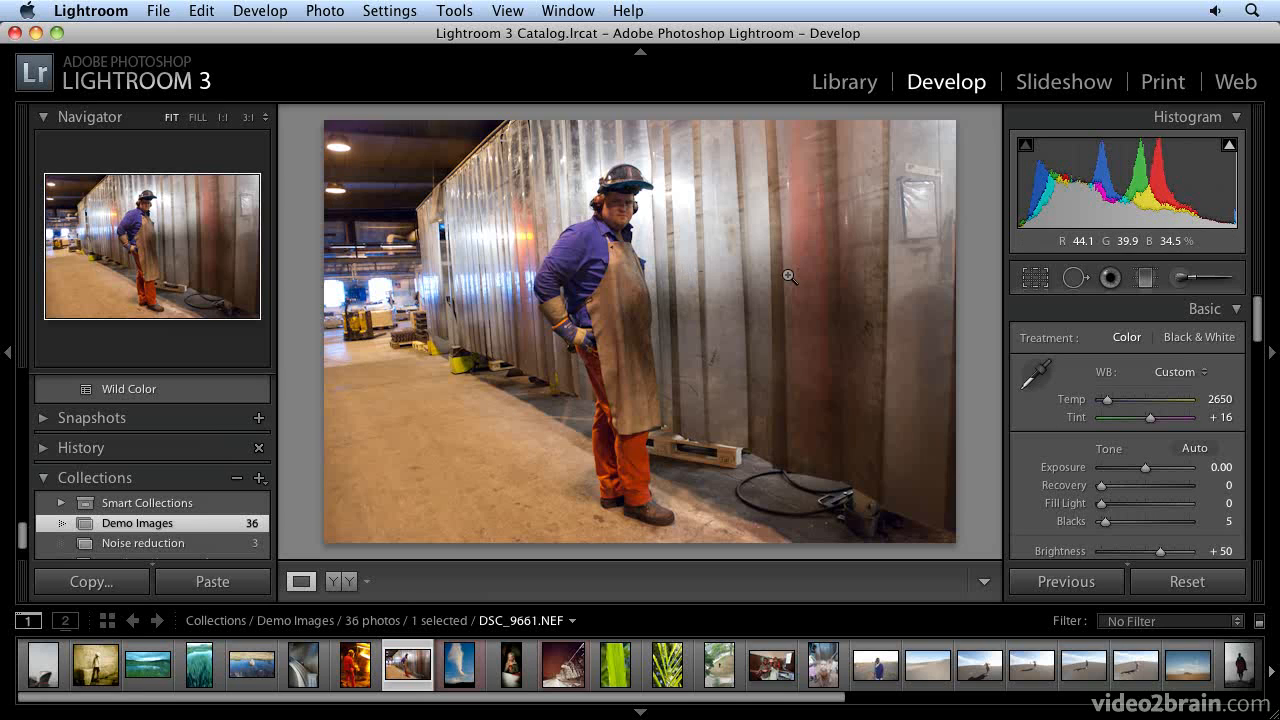
{"action": "key", "text": "w"}
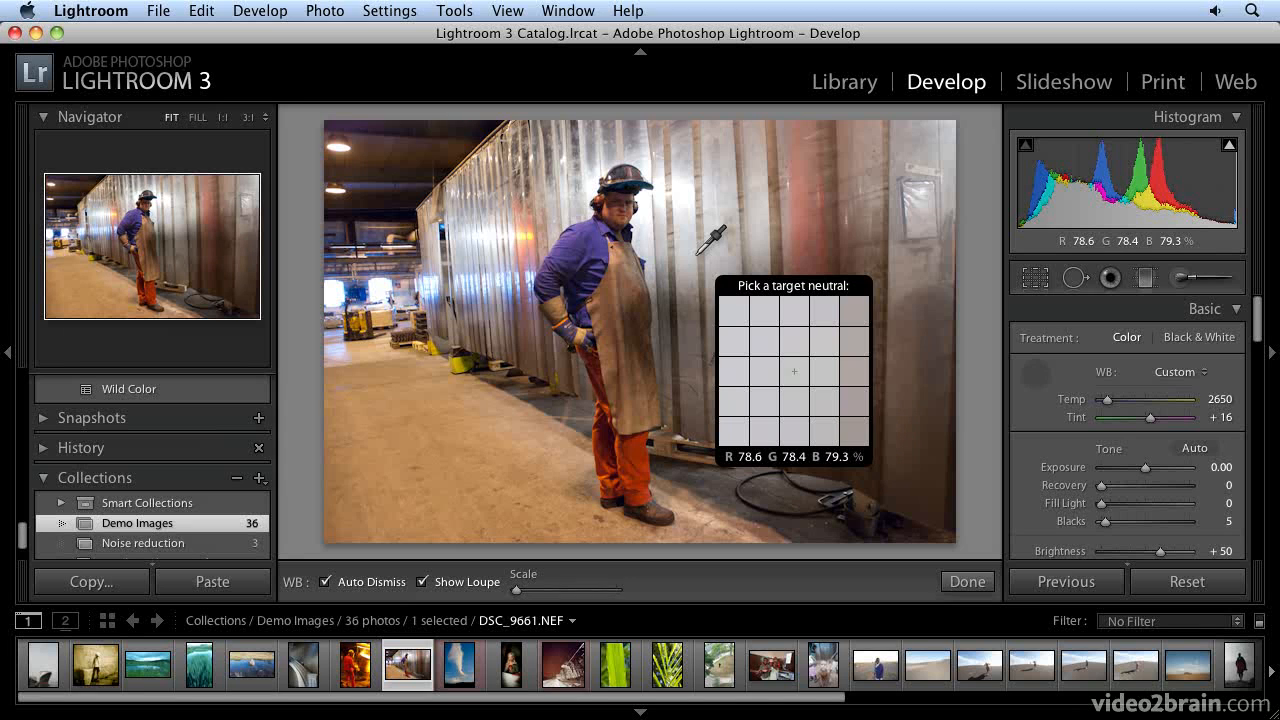
{"action": "left_click", "coordinate": [697, 254]}
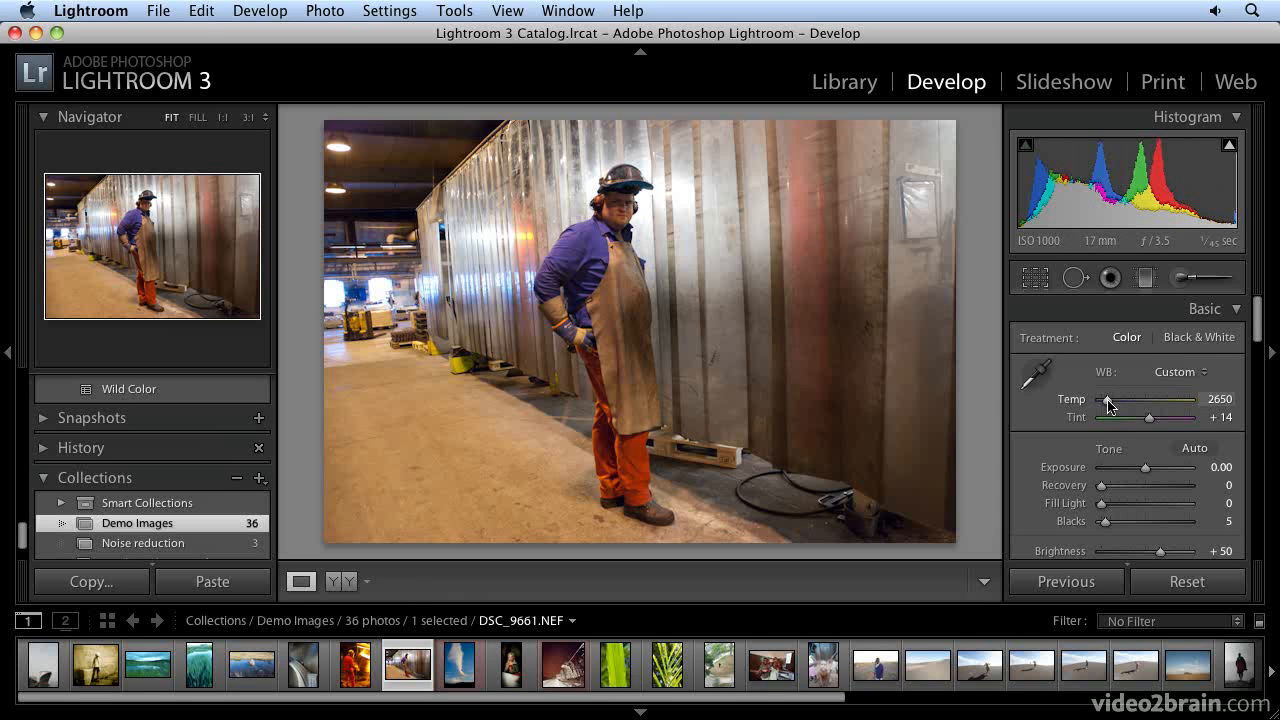
Fine-tune the white balance to a Temp of 2795 and reset the Tint to its original -3
{"action": "left_click_drag", "start_coordinate": [1108, 405], "coordinate": [1108, 407]}
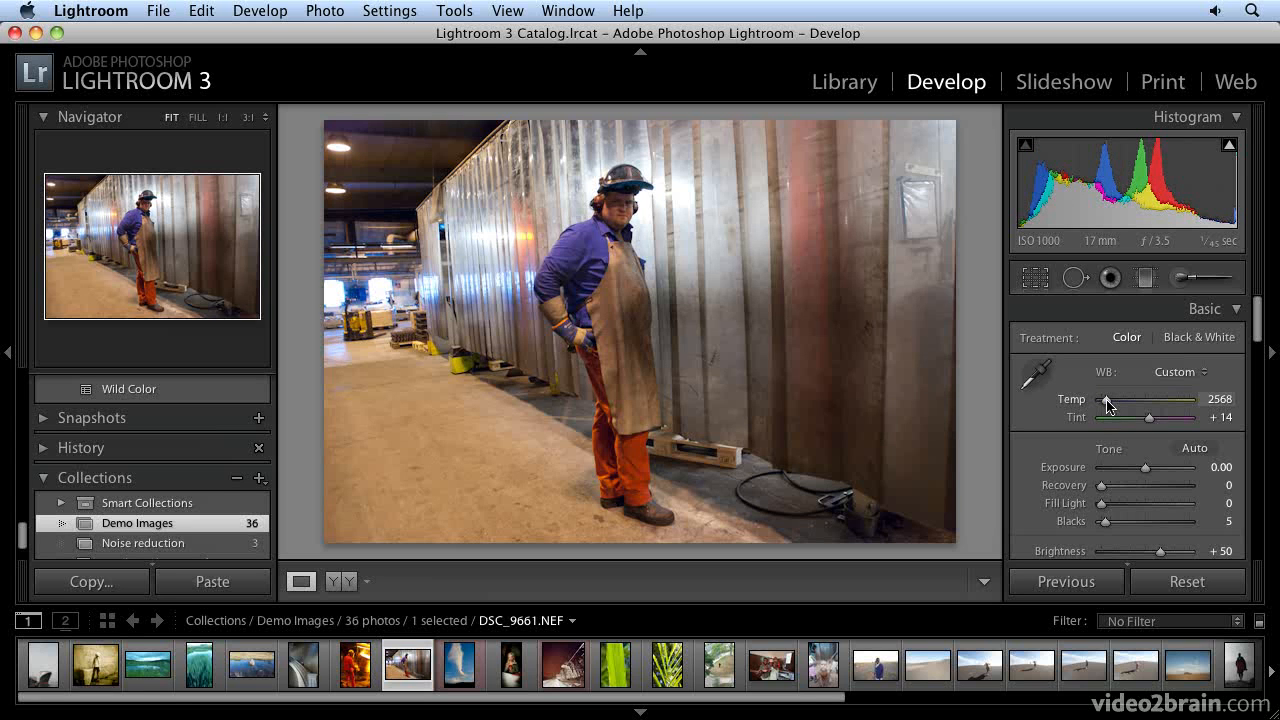
{"action": "left_click_drag", "start_coordinate": [1108, 405], "coordinate": [1109, 406]}
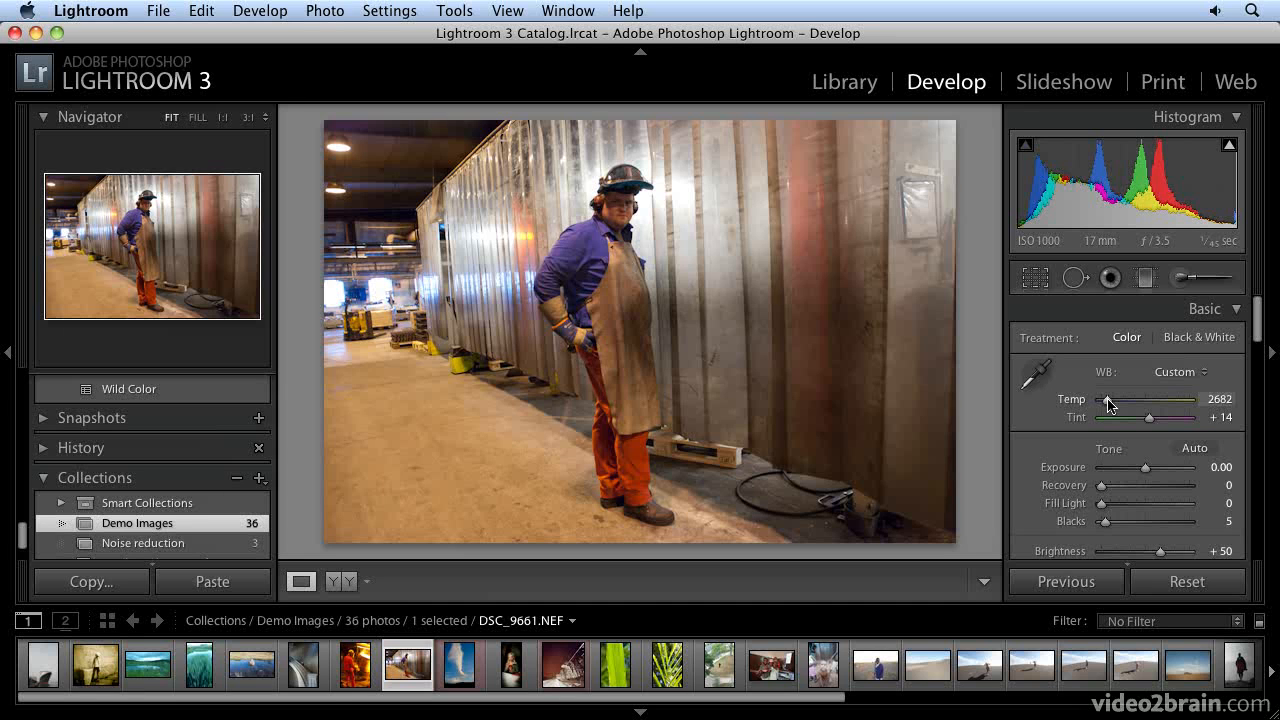
{"action": "left_click_drag", "start_coordinate": [1108, 405], "coordinate": [1109, 405]}
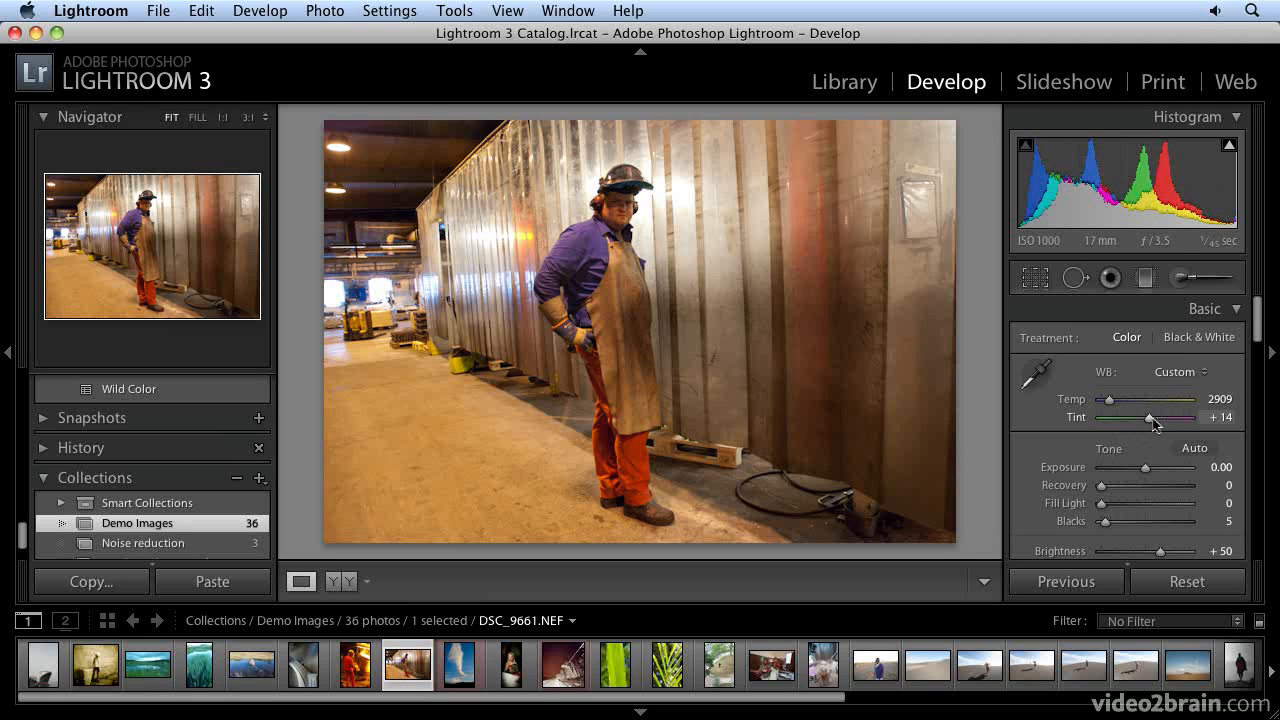
{"action": "left_click_drag", "start_coordinate": [1151, 420], "coordinate": [1185, 421]}
{"action": "double_click", "coordinate": [1185, 421]}
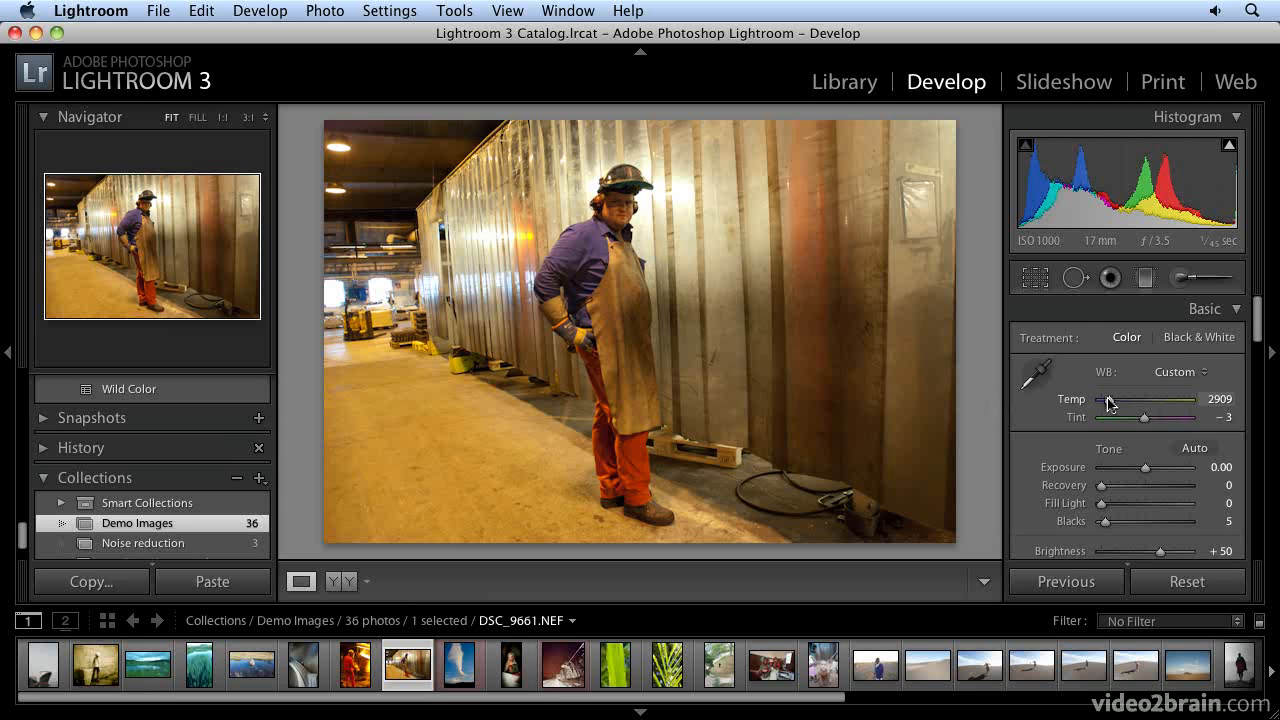
{"action": "left_click_drag", "start_coordinate": [1108, 403], "coordinate": [1107, 405]}
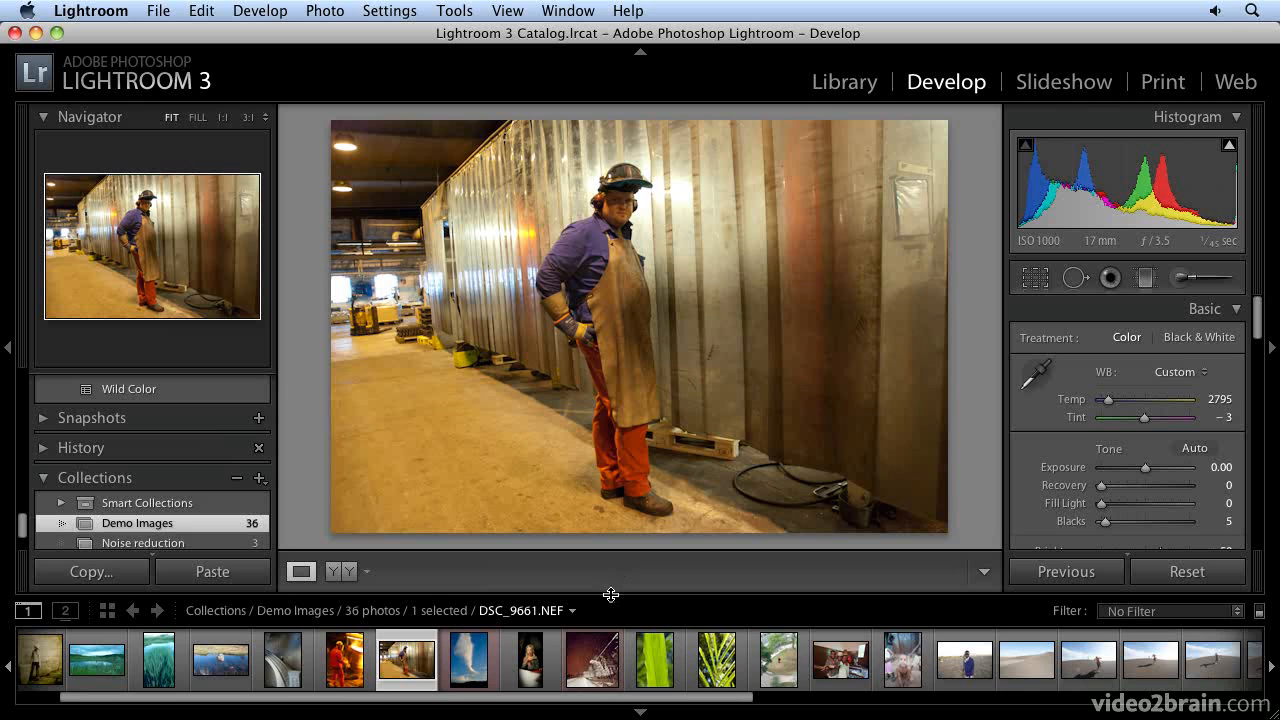
Enlarge the filmstrip, add the neighbouring photo of the worker in red to the selection and synchronize only White Balance
{"action": "left_click_drag", "start_coordinate": [610, 595], "coordinate": [623, 523]}
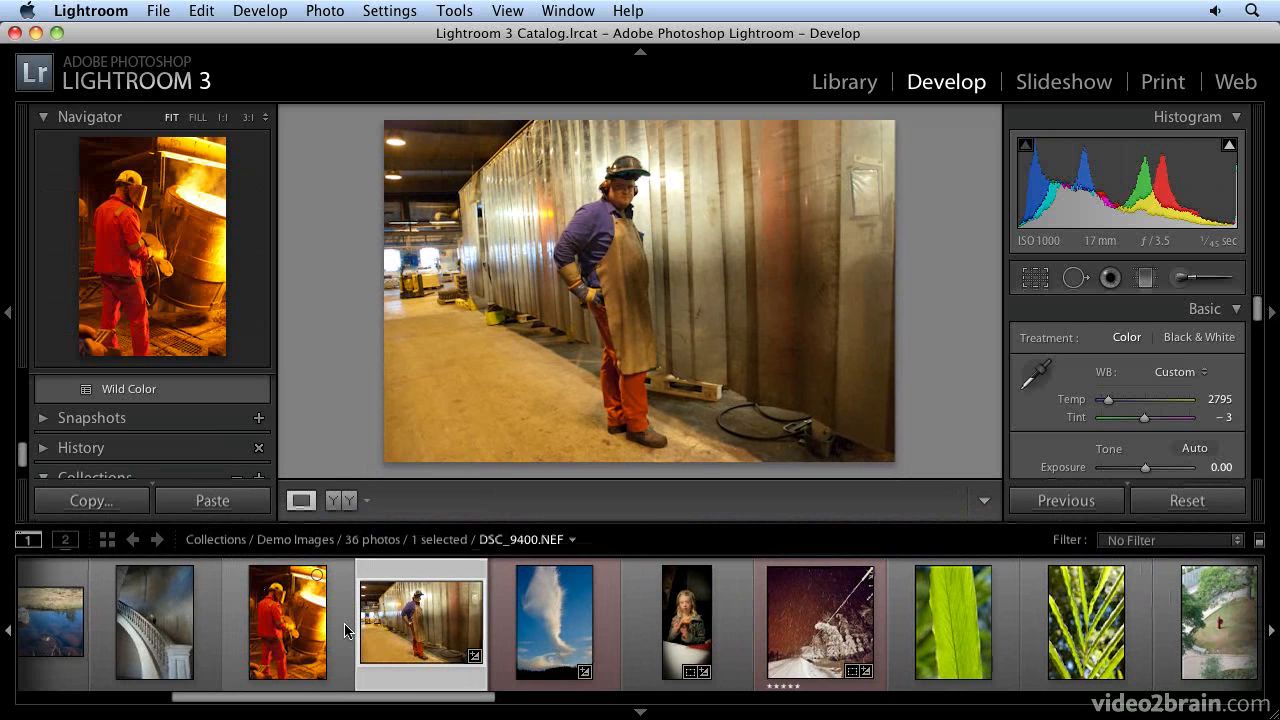
{"action": "left_click", "coordinate": [293, 622], "text": "shift"}
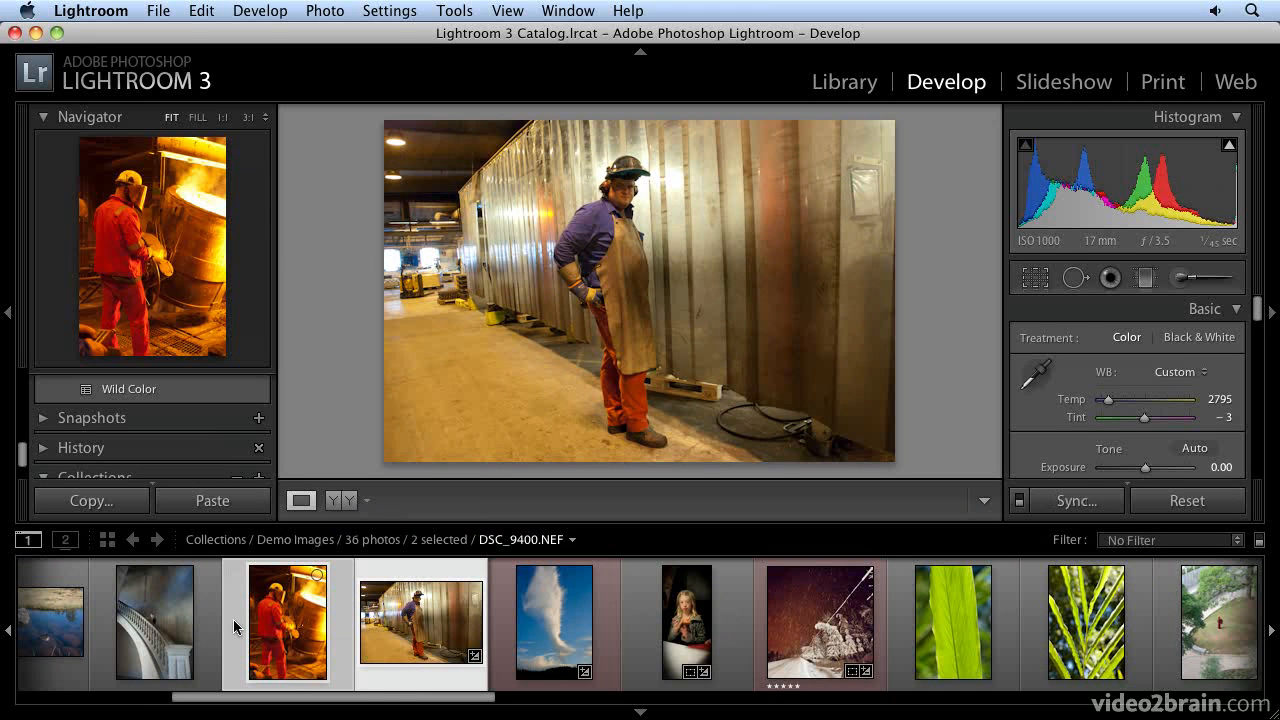
{"action": "left_click", "coordinate": [1075, 504]}
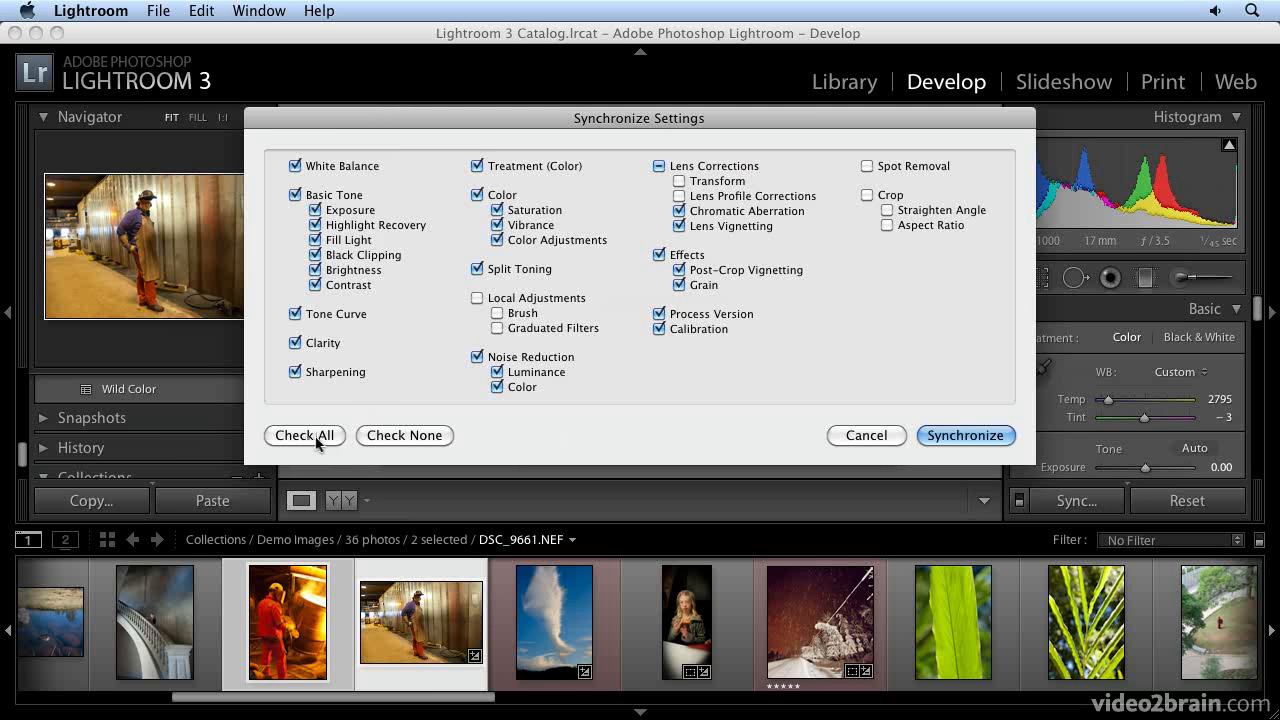
{"action": "left_click", "coordinate": [406, 436]}
{"action": "left_click", "coordinate": [295, 167]}
{"action": "left_click", "coordinate": [955, 436]}
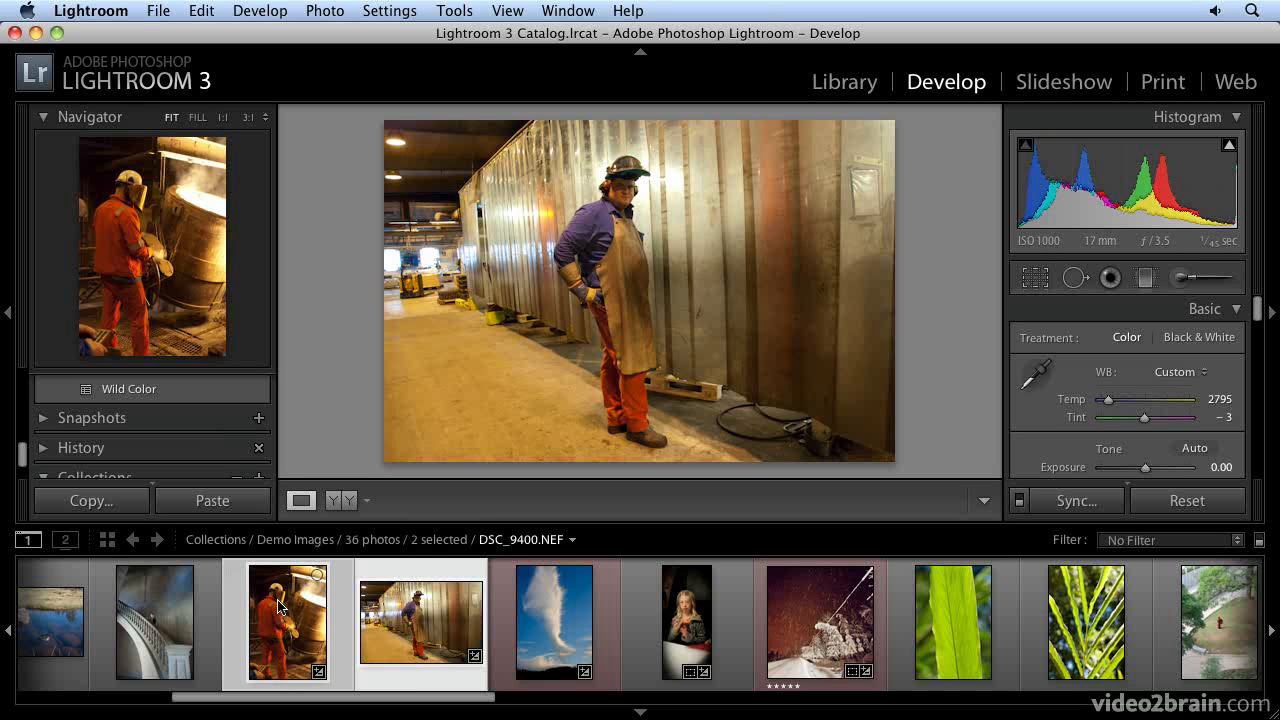
Warm both selected photos to a Temp of 4727 using Auto Sync, and turn Auto Sync off again
{"action": "left_click", "coordinate": [1020, 499]}
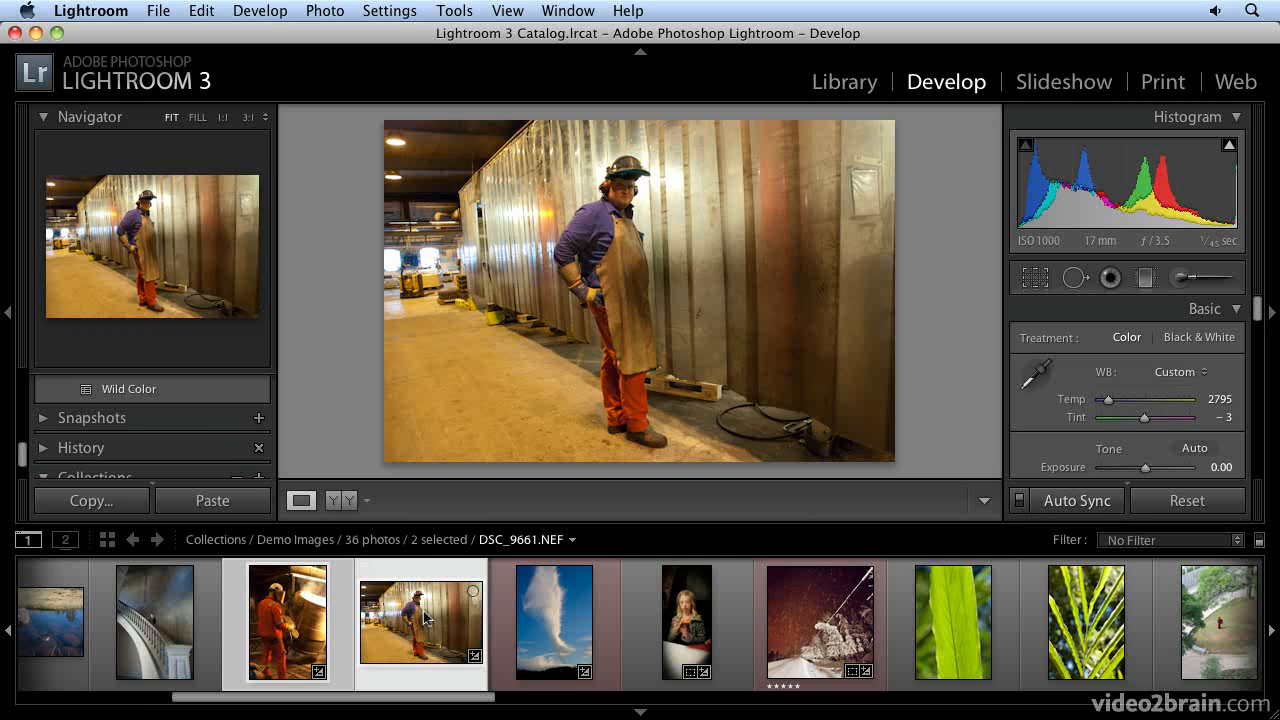
{"action": "left_click_drag", "start_coordinate": [1107, 403], "coordinate": [1126, 403]}
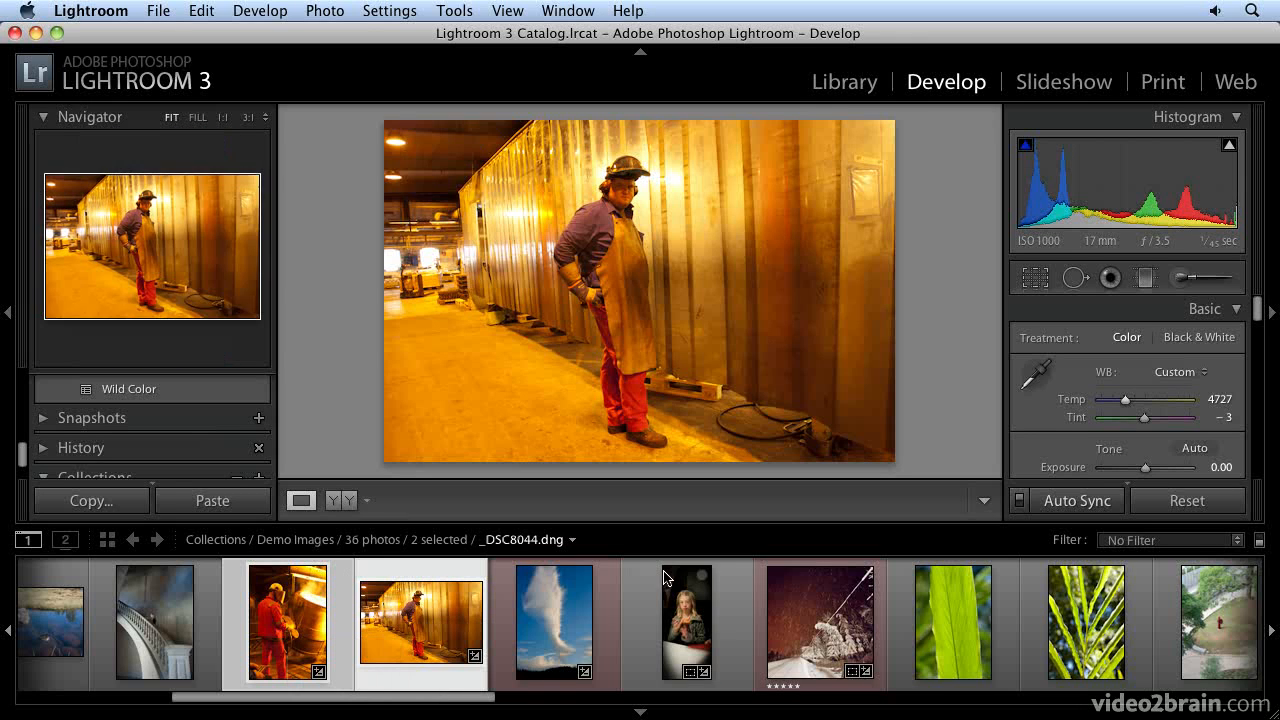
{"action": "left_click", "coordinate": [1020, 504]}
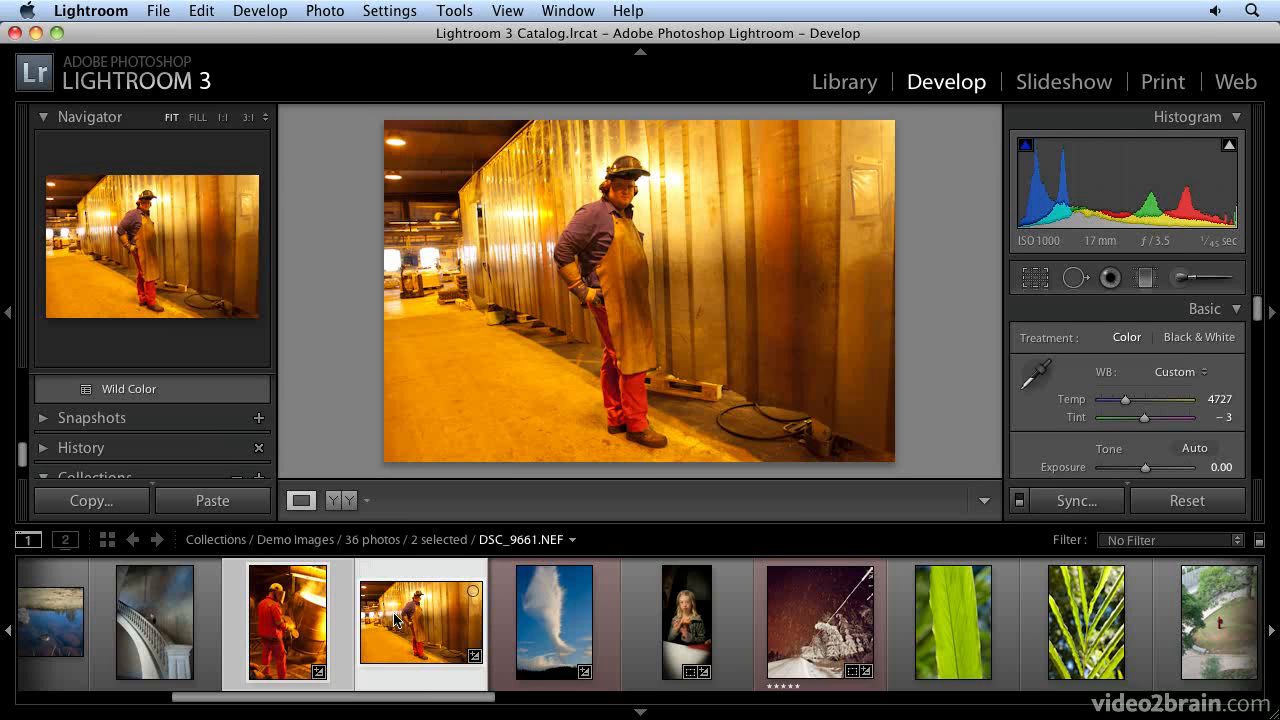
Go to the list of develop presets
{"action": "mouse_move", "coordinate": [404, 613]}
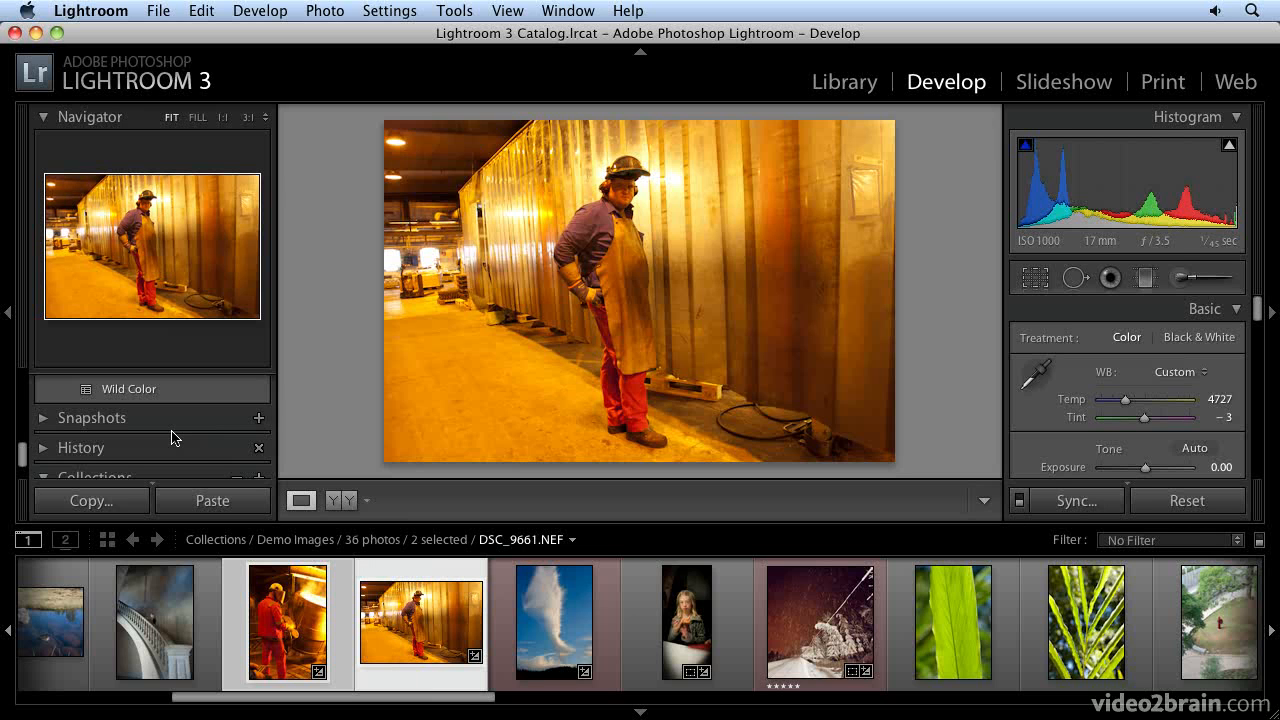
{"action": "scroll", "coordinate": [171, 437], "scroll_direction": "up", "scroll_amount": 15}
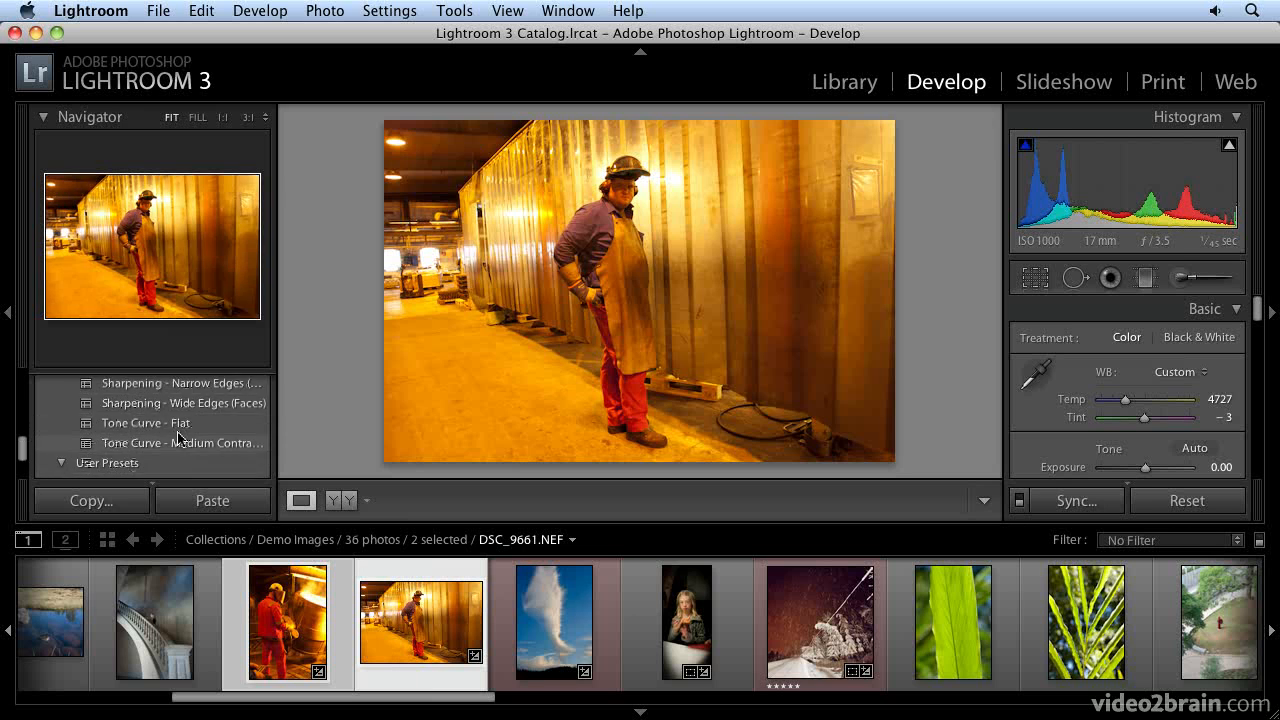